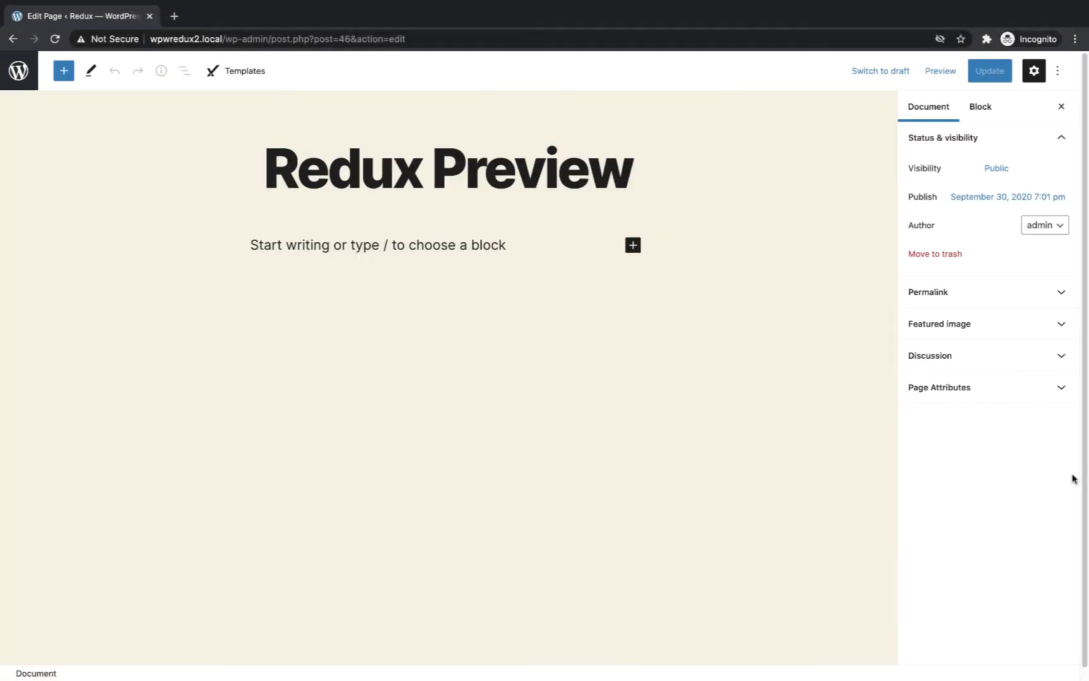
- Open the template library's Sections tab and briefly preview the 2 Column Feature Intro section
left_click(244, 78)
left_click(244, 78)
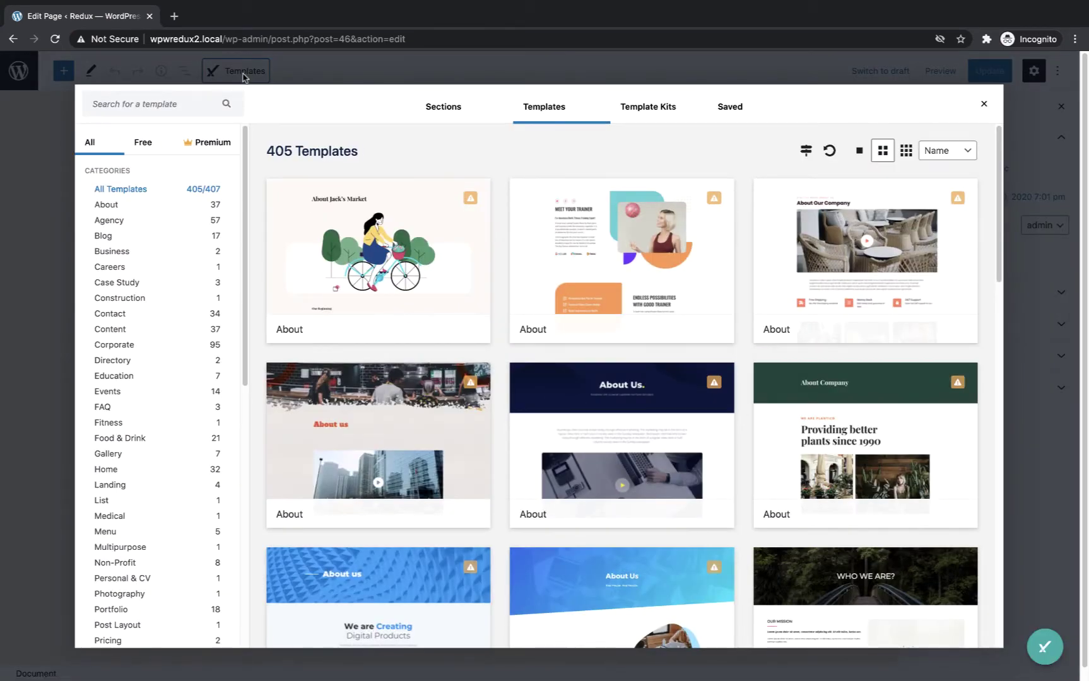
left_click(429, 111)
mouse_move(370, 248)
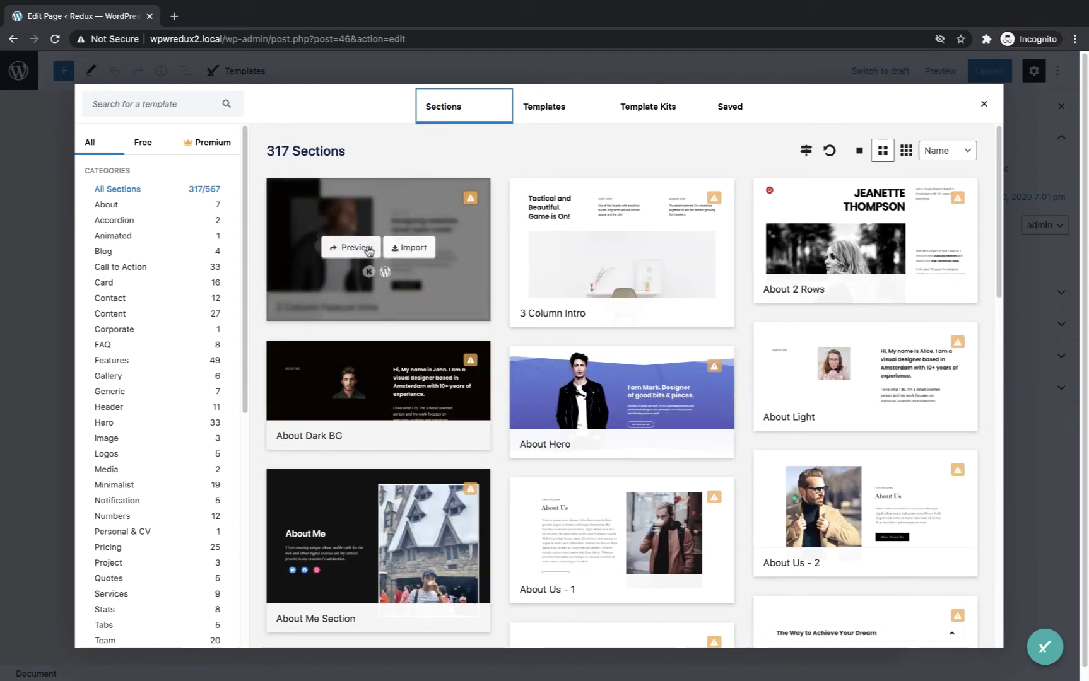
left_click(368, 251)
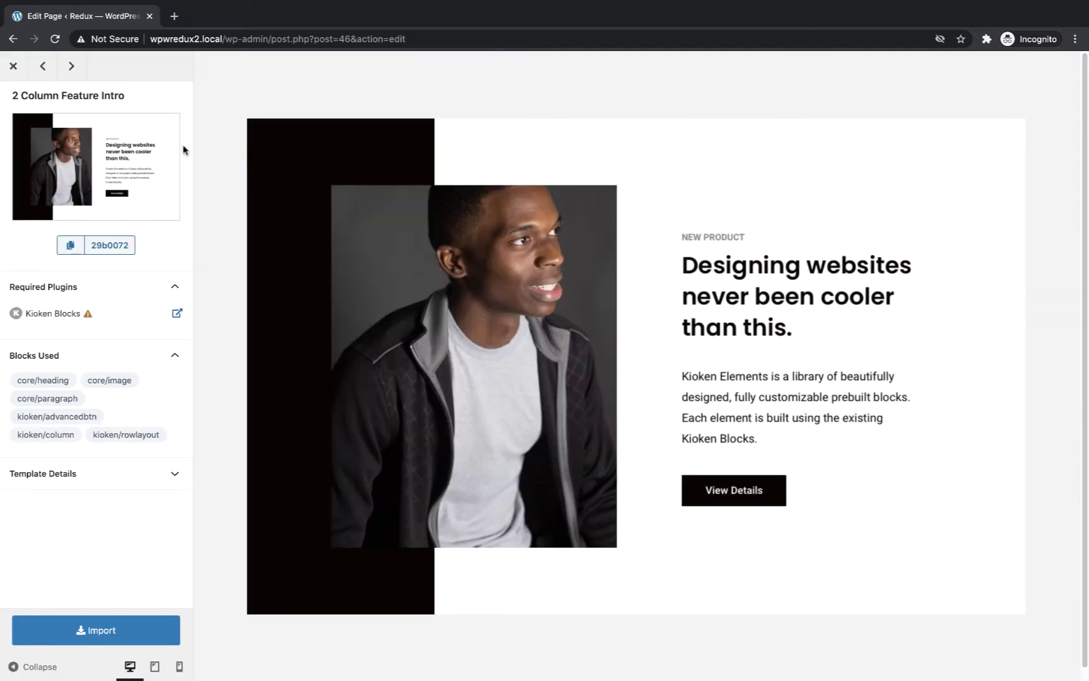
left_click(12, 66)
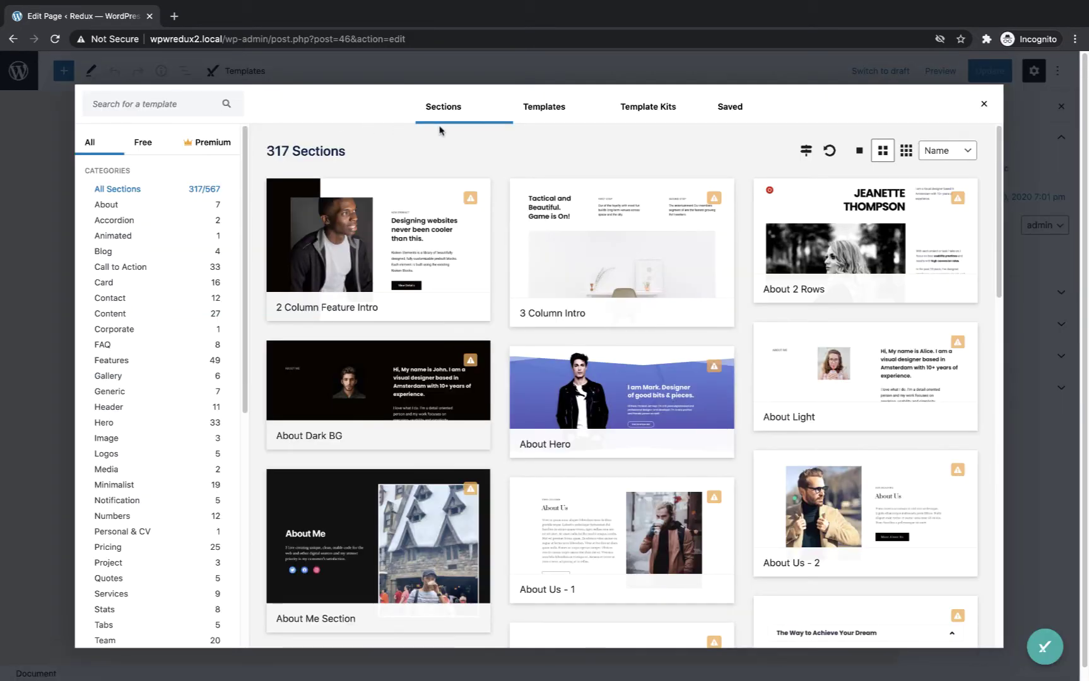
- Preview About Jack's Market, then step past Meet Your Trainer to About Our Company
left_click(545, 107)
mouse_move(379, 261)
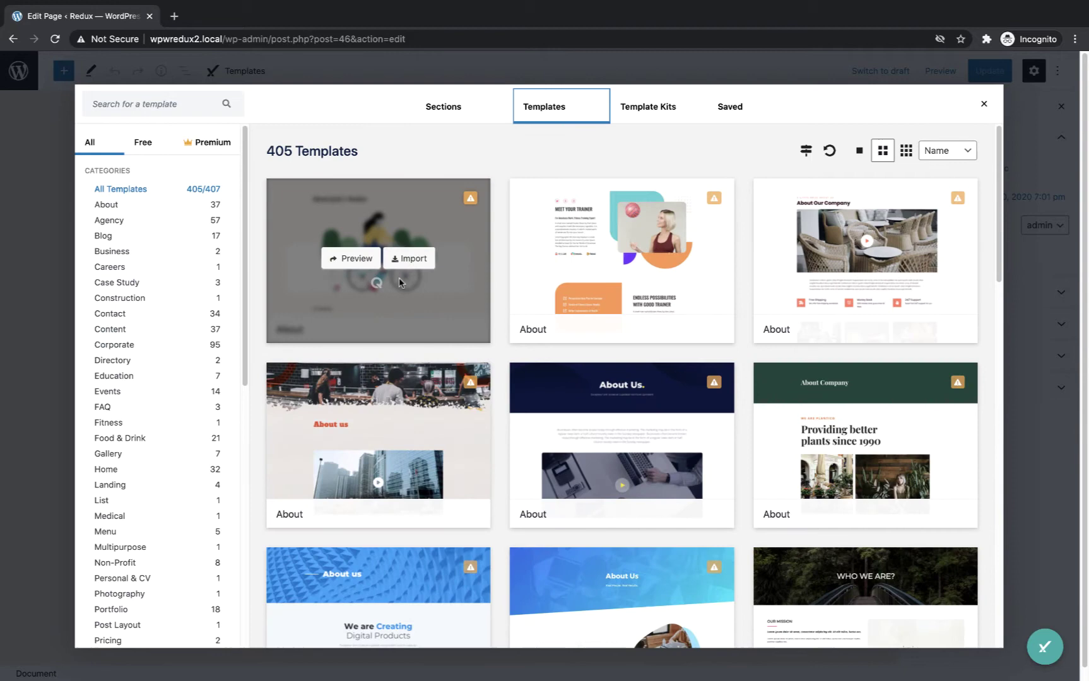
left_click(371, 265)
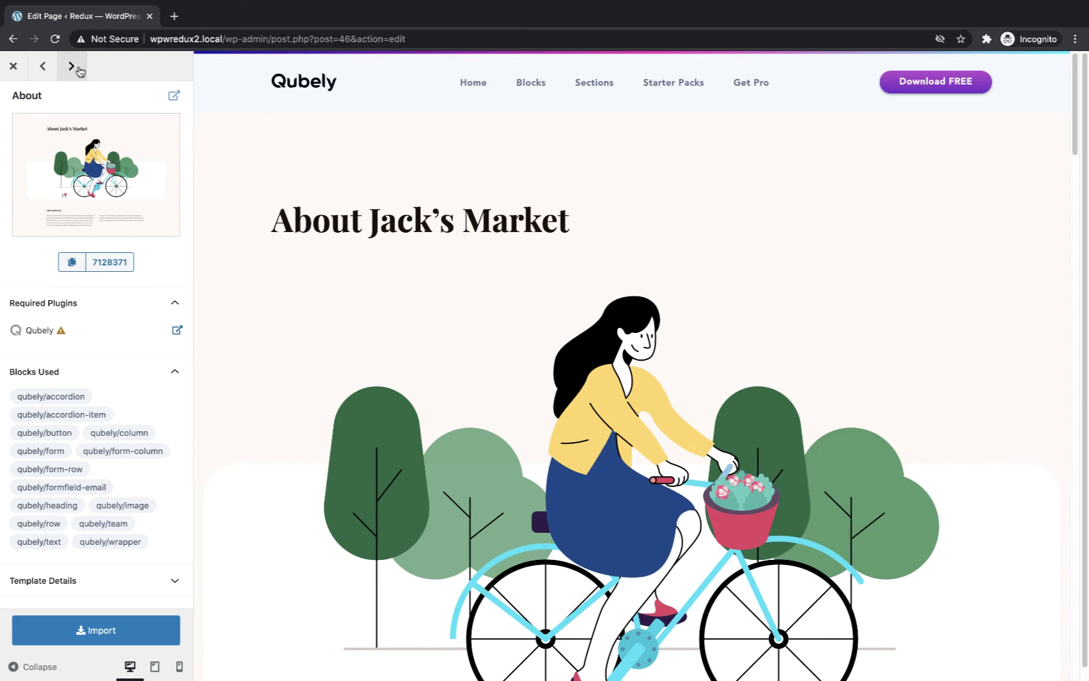
left_click(76, 69)
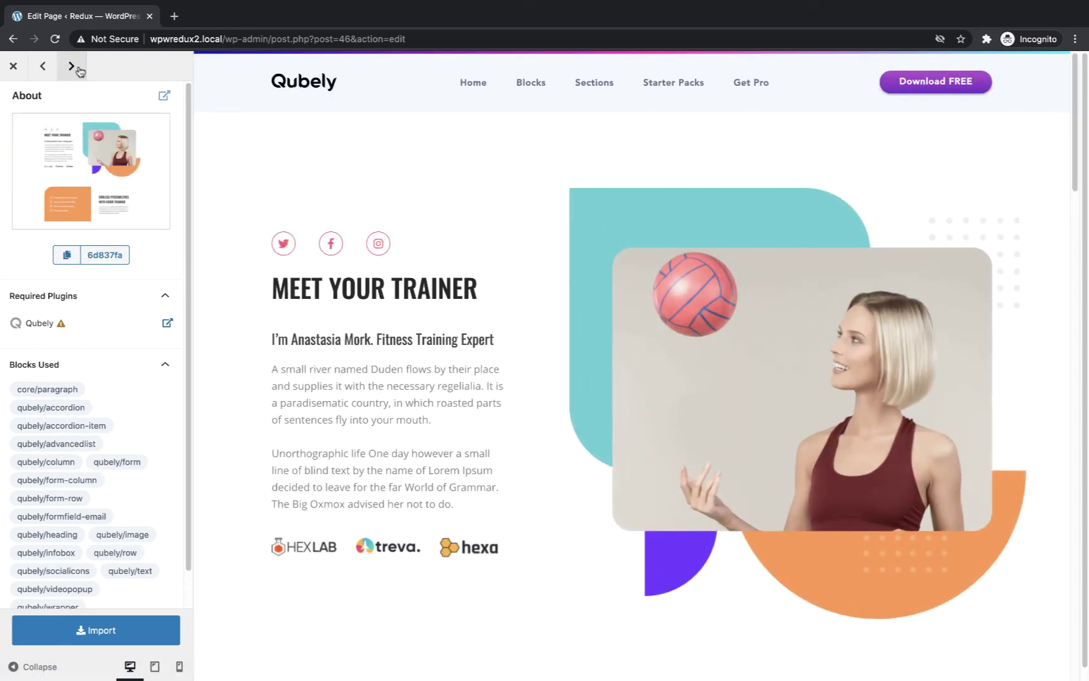
left_click(77, 69)
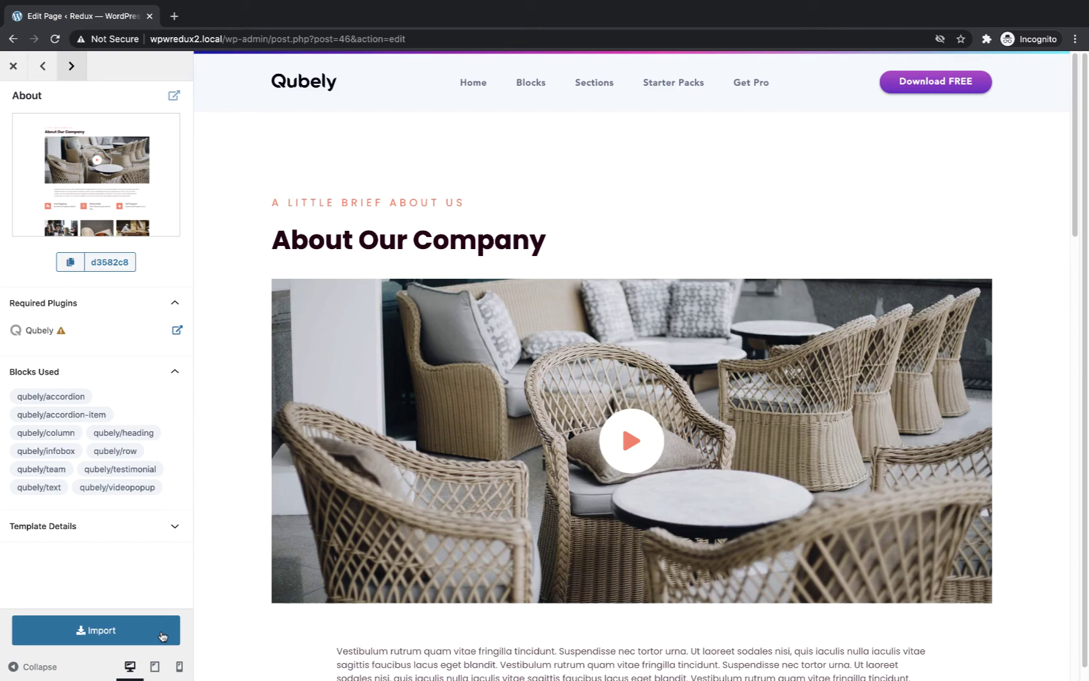
- Check the About Our Company preview at tablet and mobile widths, then restore desktop width
left_click(174, 636)
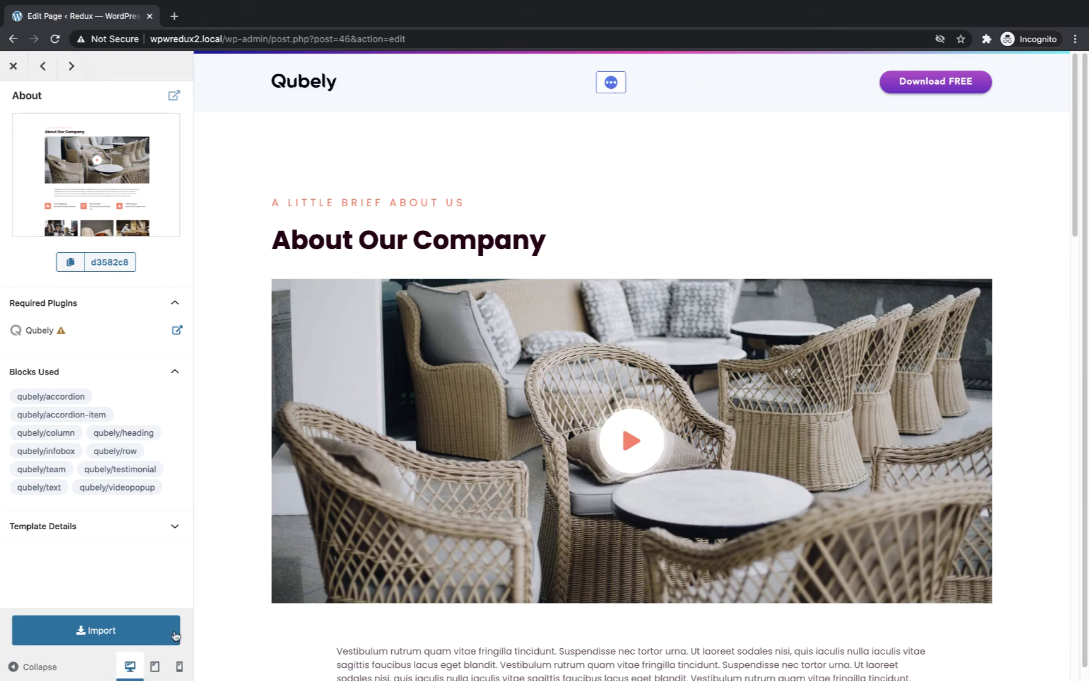
left_click(155, 667)
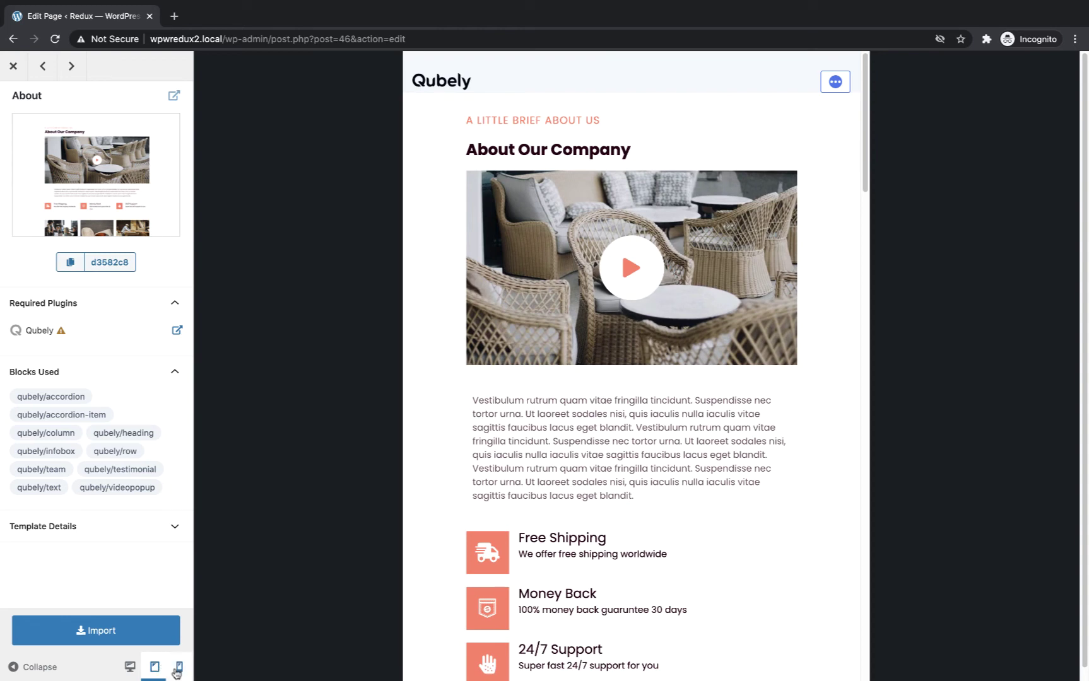
left_click(177, 669)
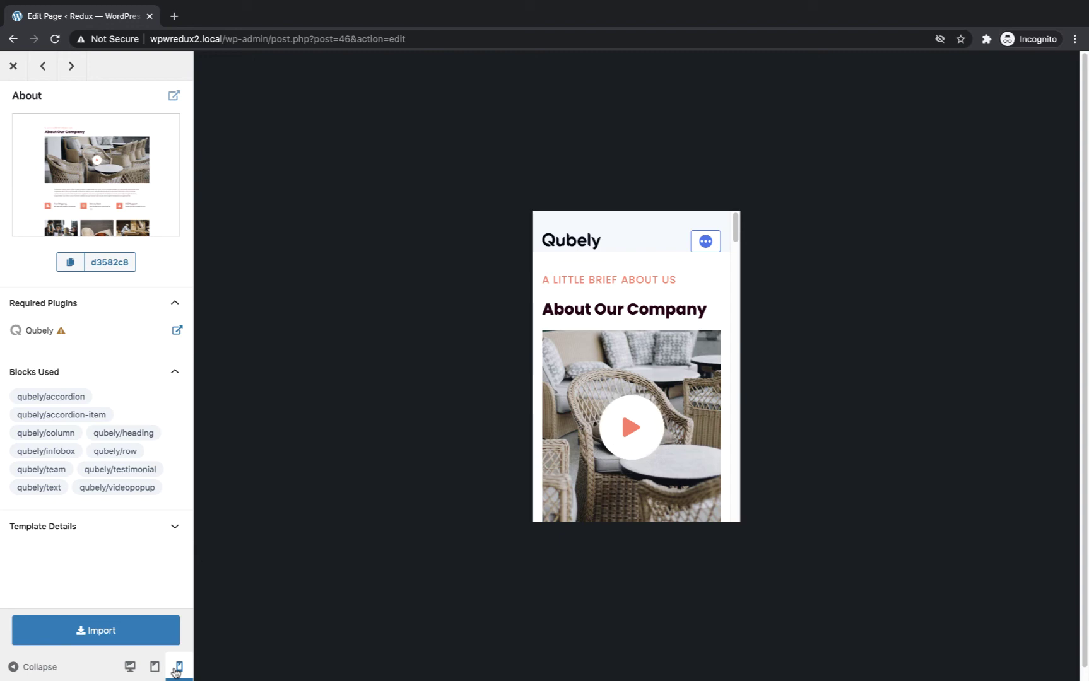
left_click(130, 667)
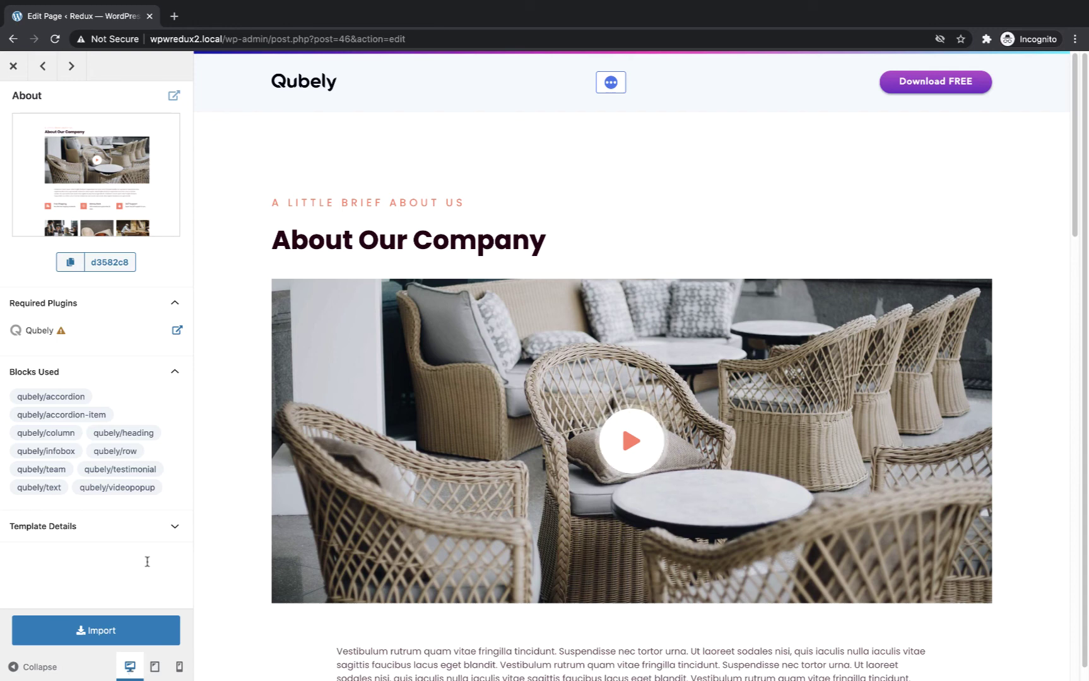
- Copy template ID d3582c8 and paste it into the library's template search
left_click(120, 265)
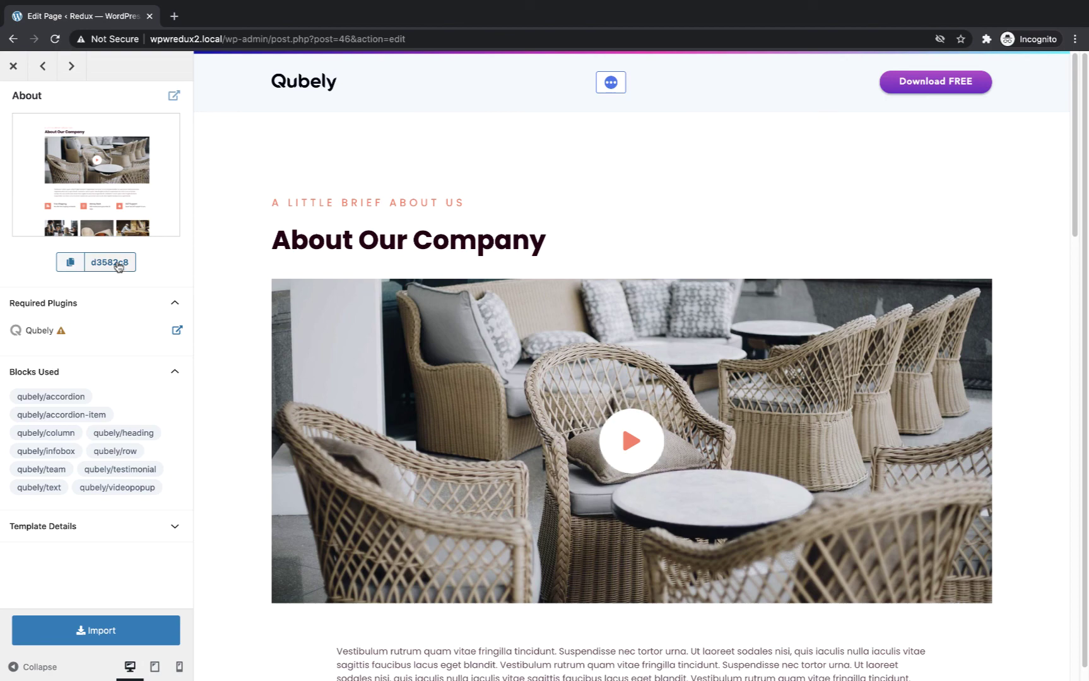
left_click(14, 66)
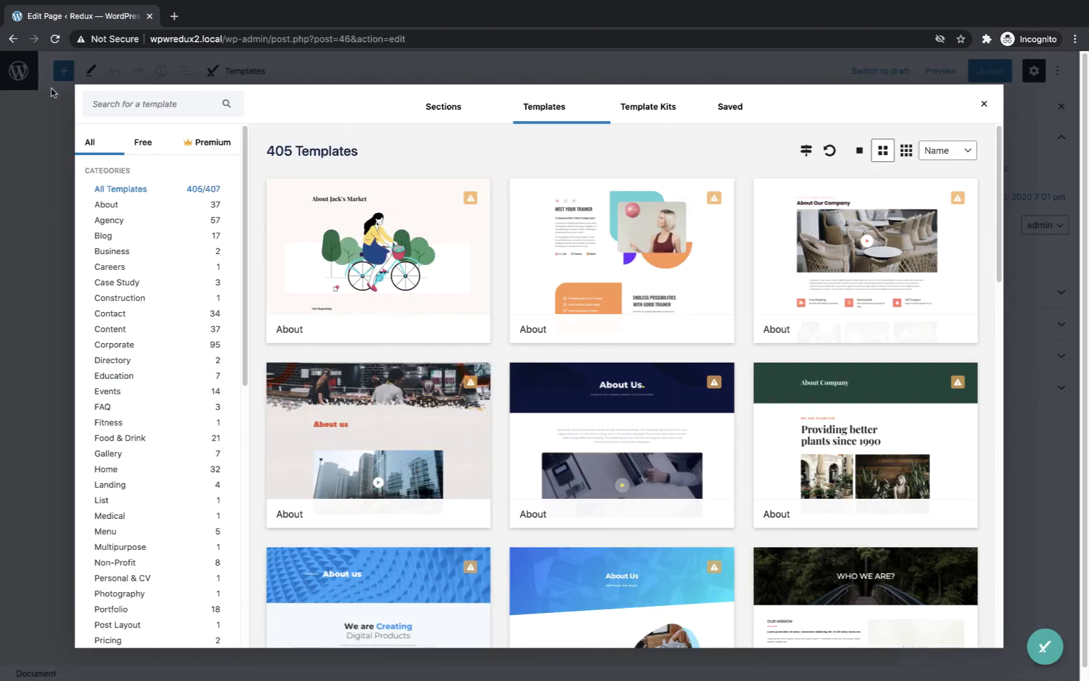
left_click(131, 104)
key("ctrl+v")
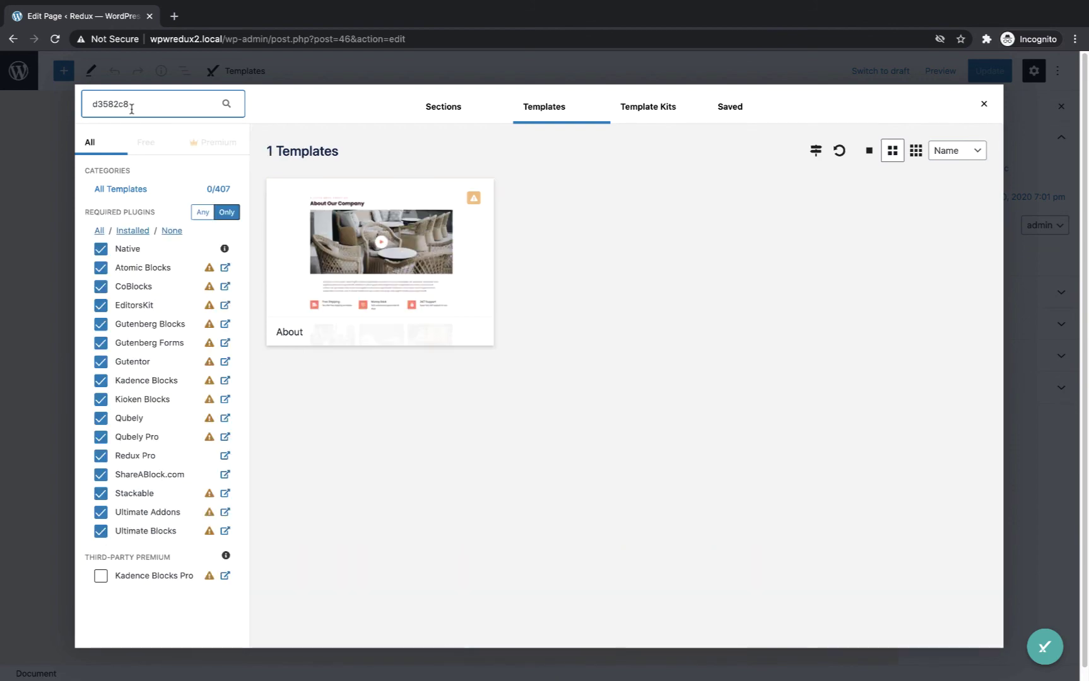